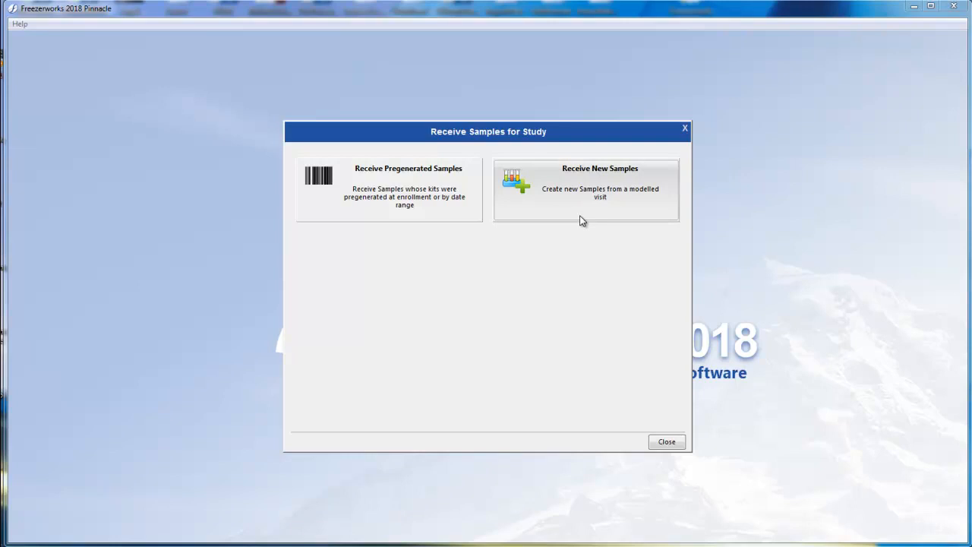
Start receiving a pregenerated visit kit, scan Visit ID 4164 and supply the participant's ID for the sample
left_click(434, 212)
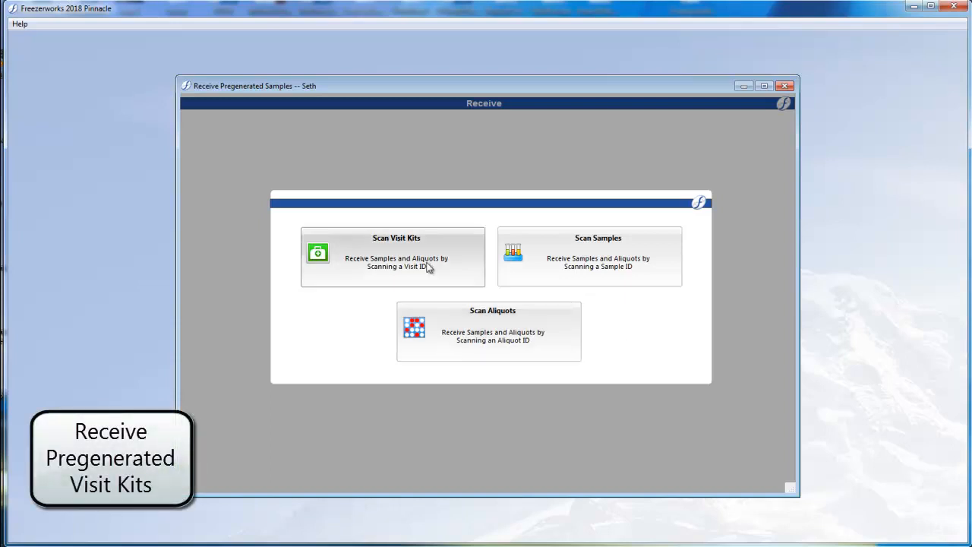
left_click(426, 266)
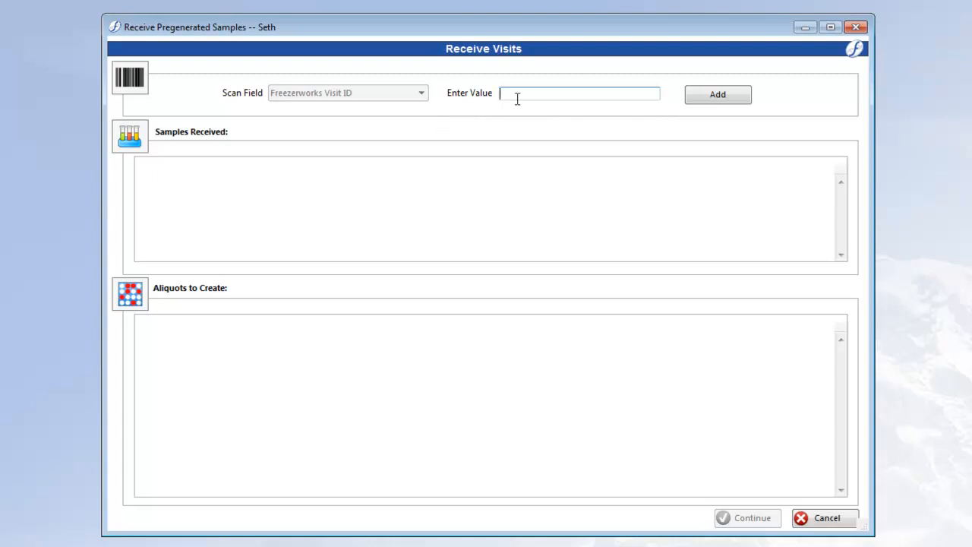
type("4164")
key("Return")
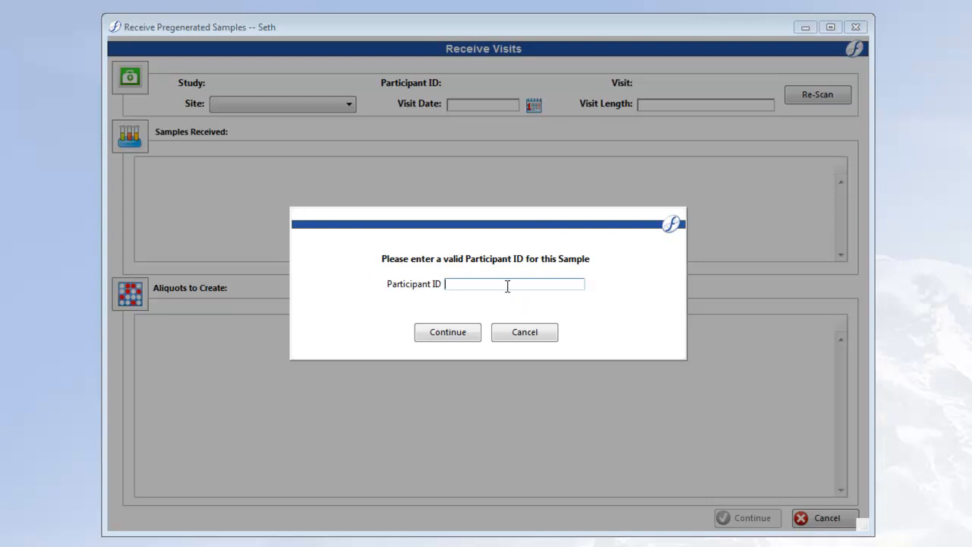
type("DZK123")
left_click(464, 331)
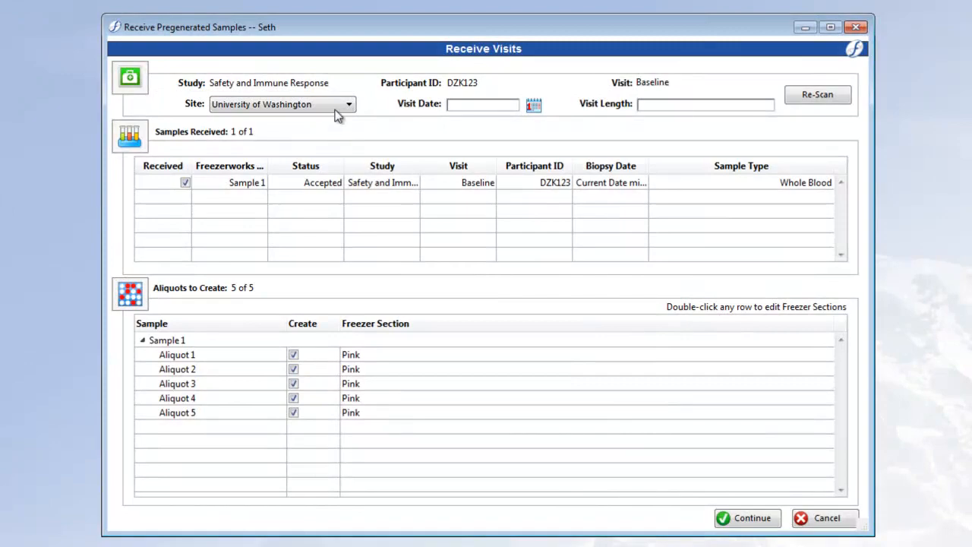
Review the available site choices and try marking Sample 1 as not received before restoring it as received
left_click(336, 110)
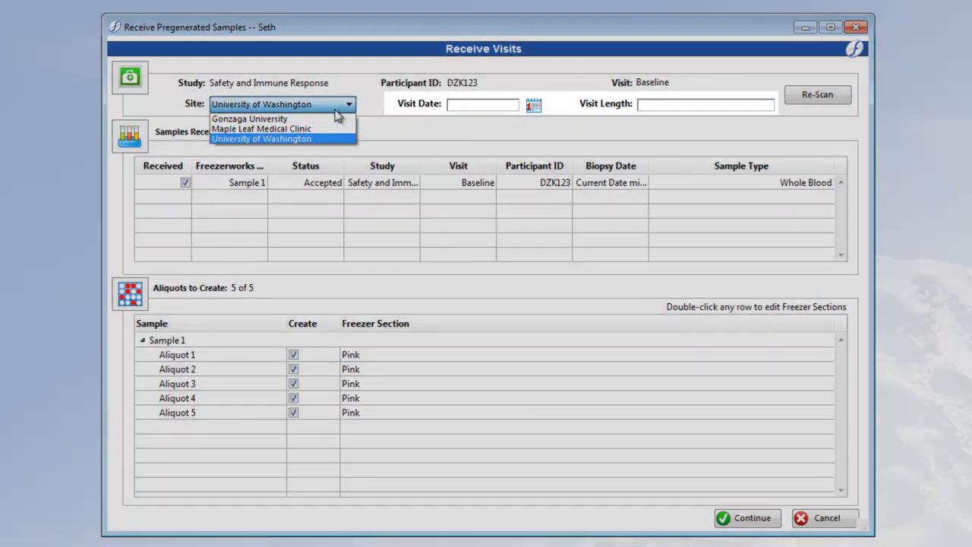
left_click(335, 110)
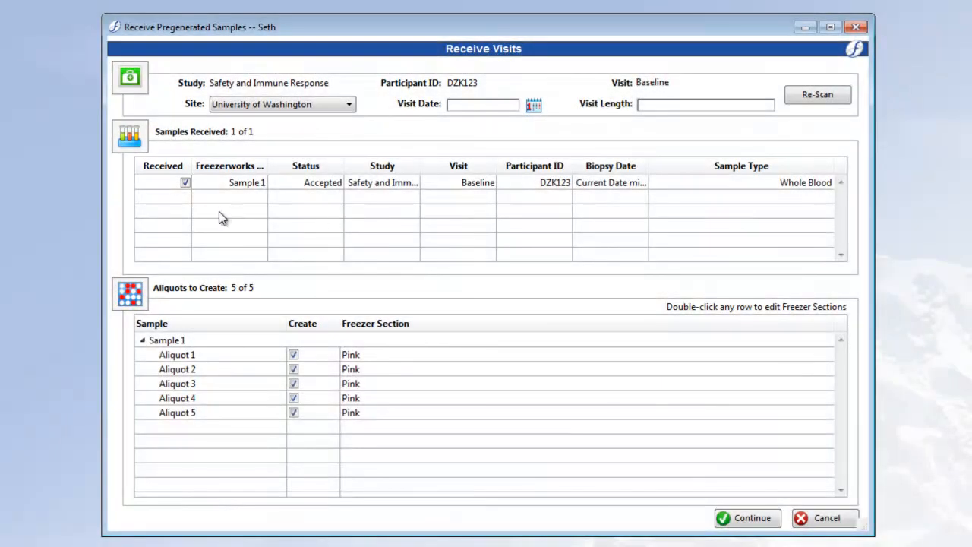
left_click(186, 183)
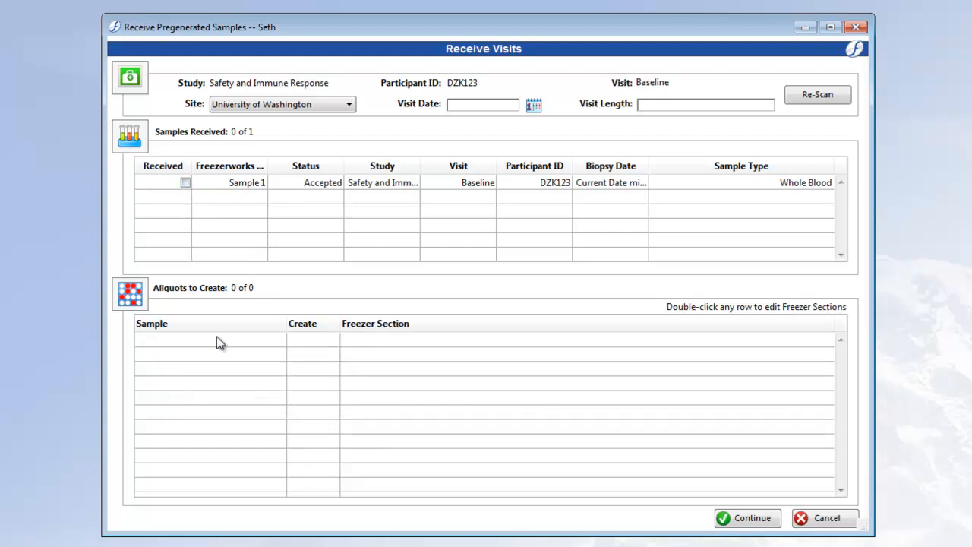
left_click(186, 180)
left_click(186, 183)
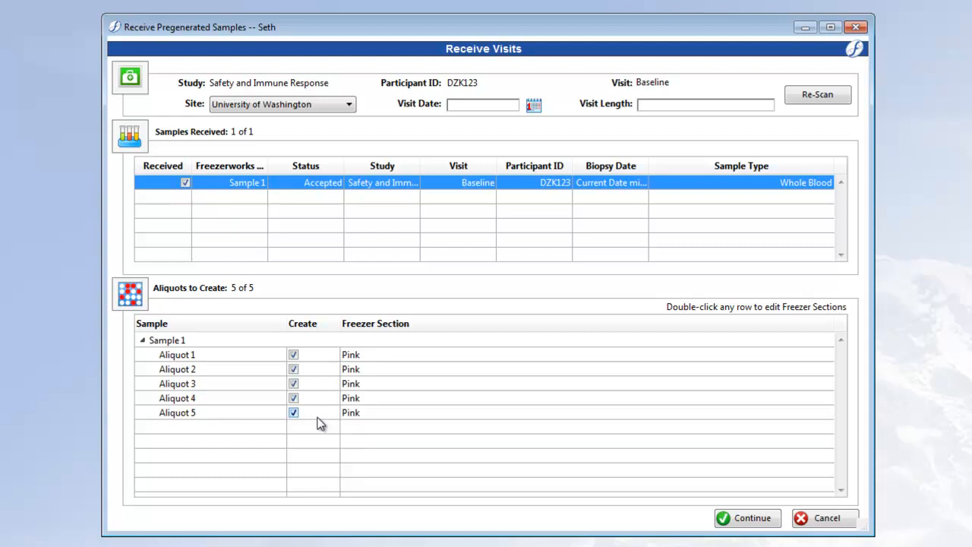
Exclude Aliquots 5 and 4 of Sample 1 from creation and assign Aliquot 3 to the Green freezer section
left_click(294, 411)
left_click(294, 399)
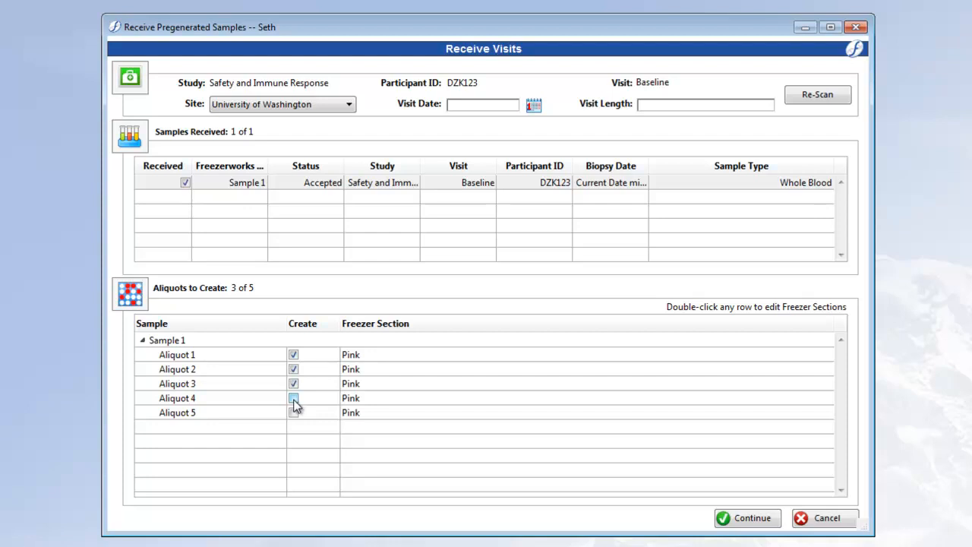
left_click(329, 387)
double_click(329, 387)
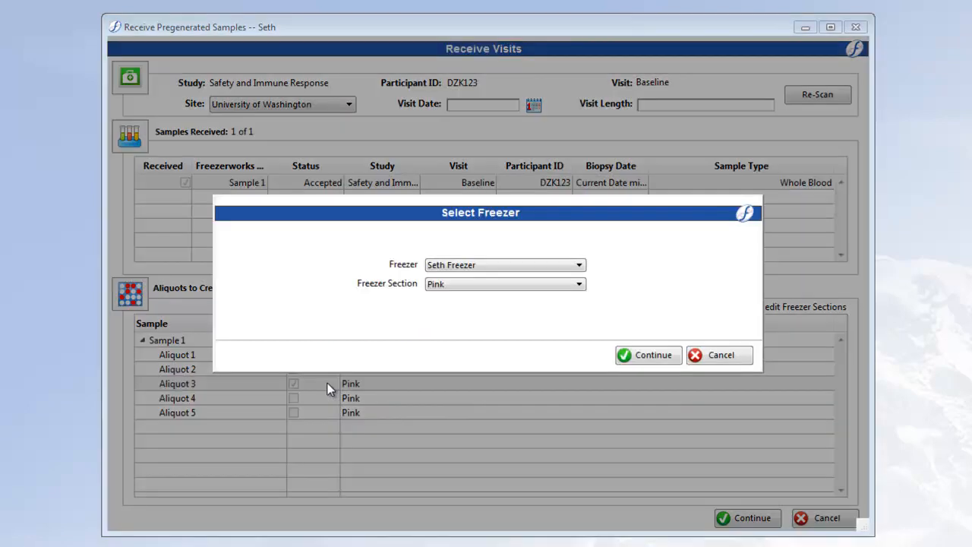
left_click(556, 290)
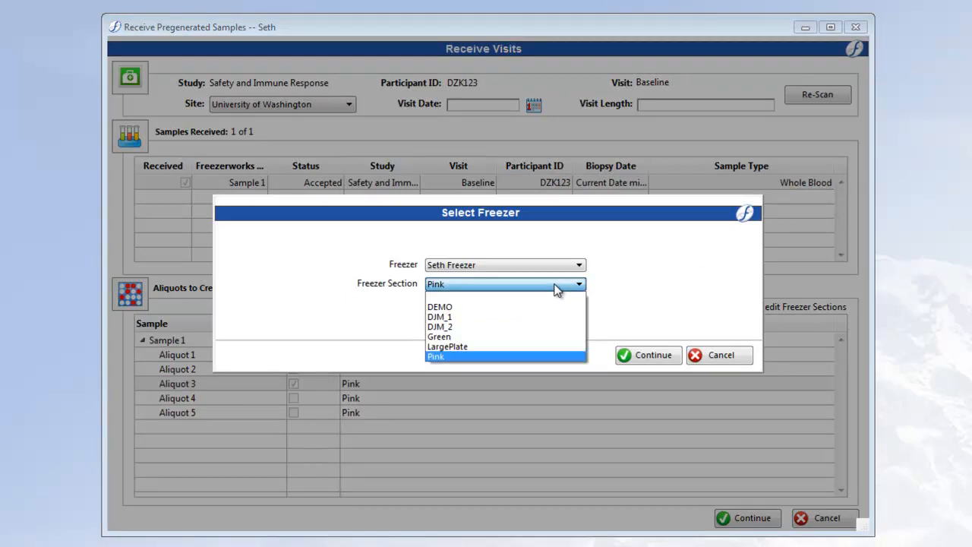
left_click(480, 337)
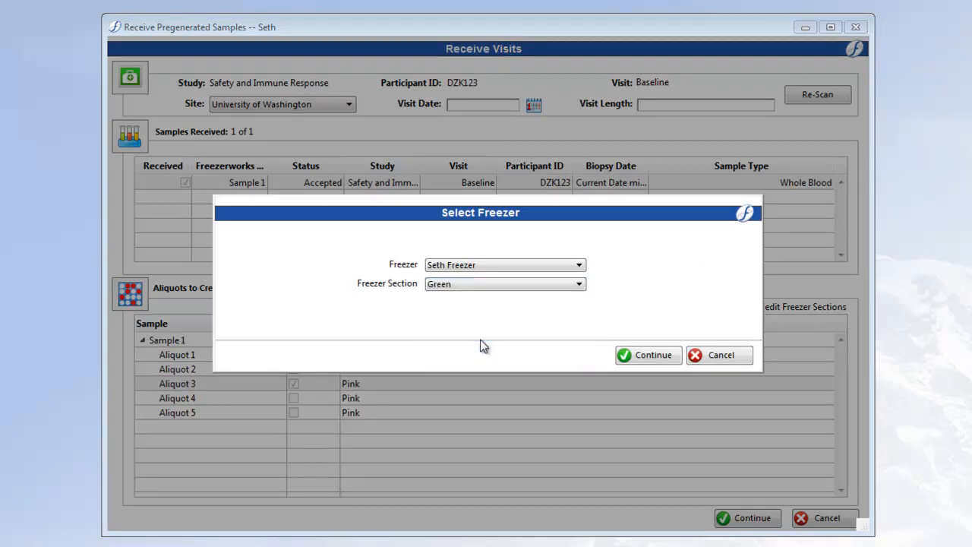
left_click(652, 355)
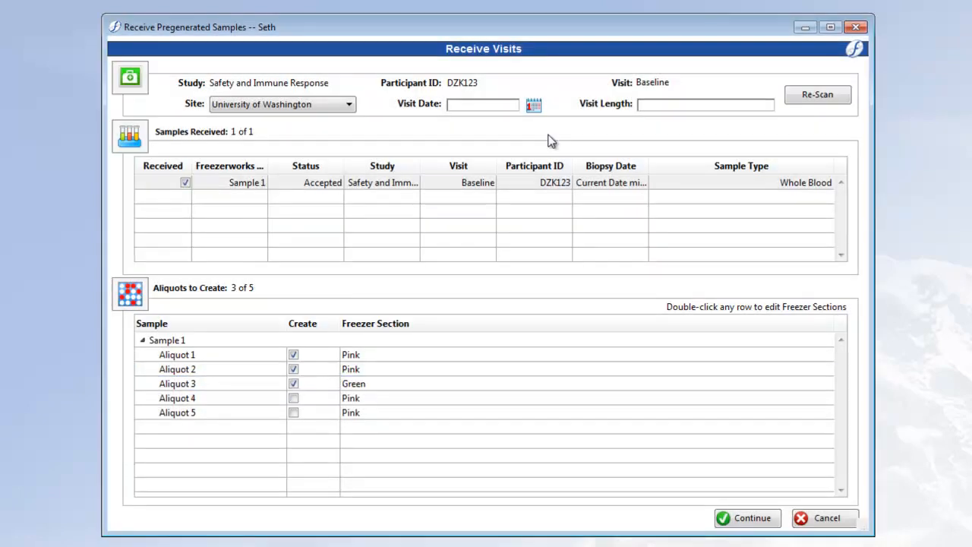
Accept all the ordered tests and save the received samples with the discrepancy reason "Not enough of Sample"
left_click(734, 522)
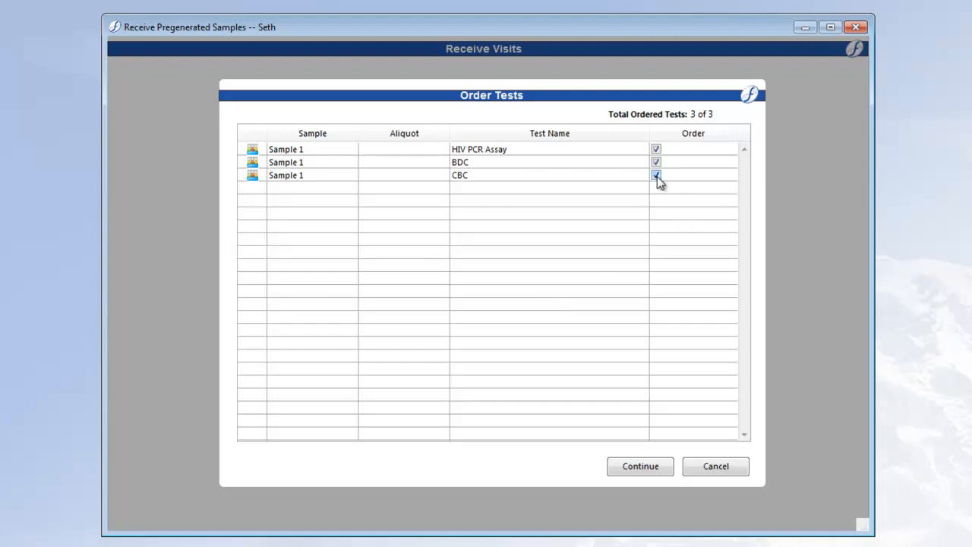
left_click(650, 466)
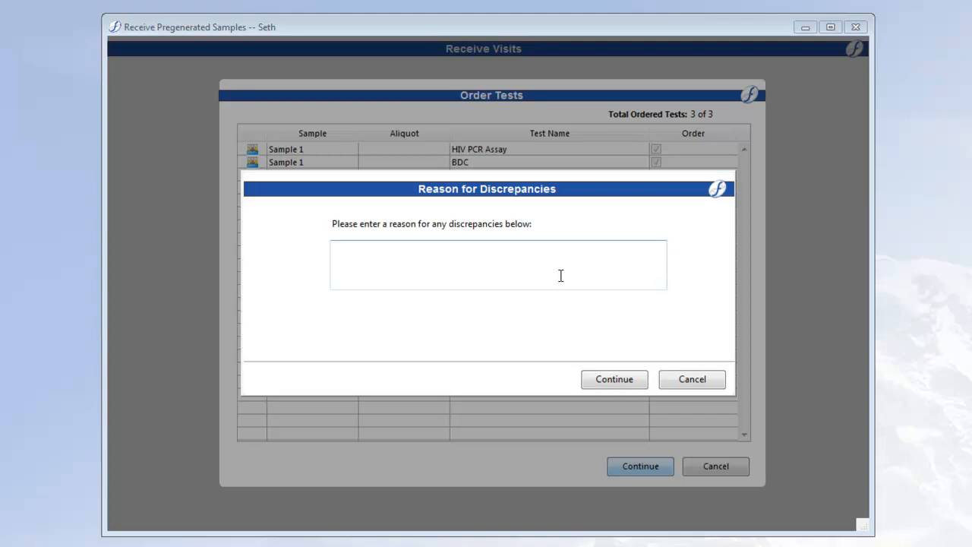
left_click(560, 275)
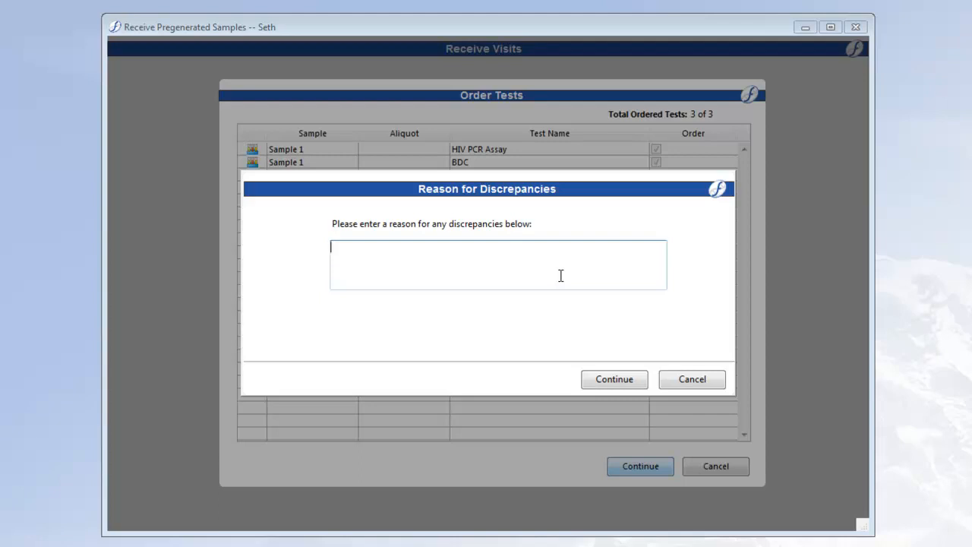
type("Not enough of Sample")
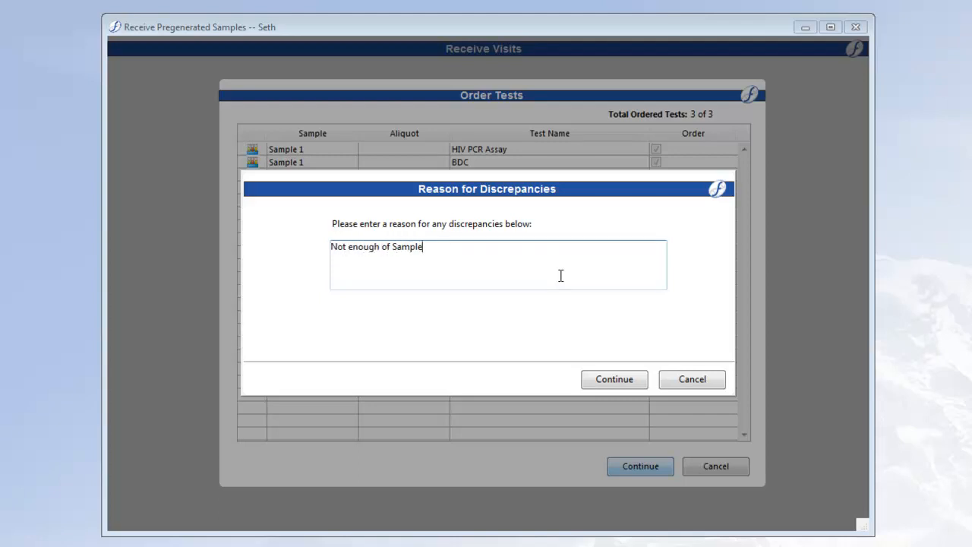
left_click(624, 378)
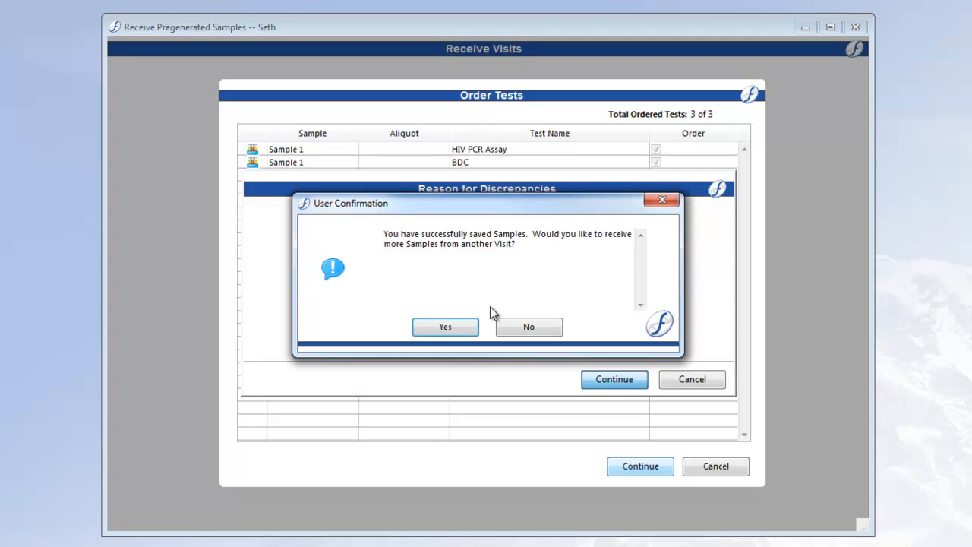
Continue with another visit kit and load Visit ID 4120 for receiving
left_click(462, 328)
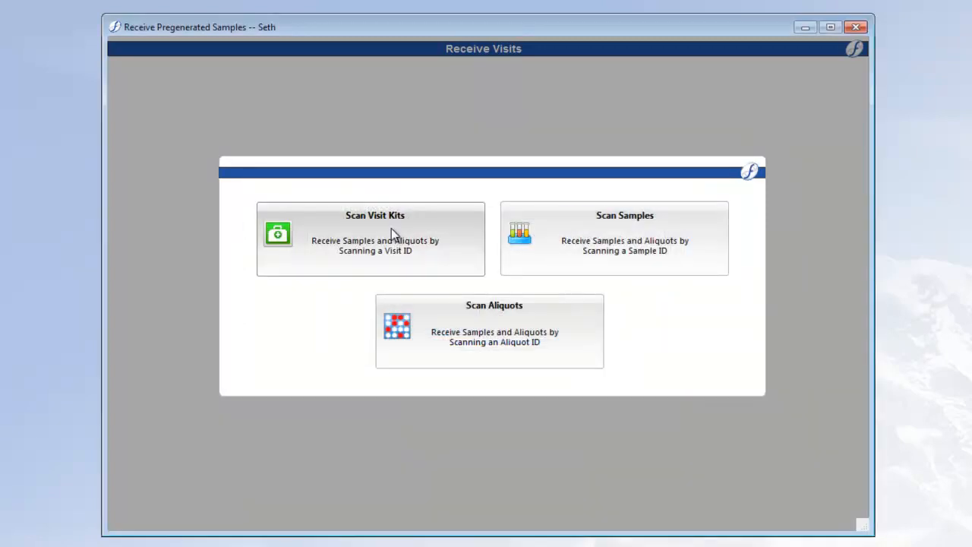
left_click(391, 227)
left_click(521, 92)
type("41")
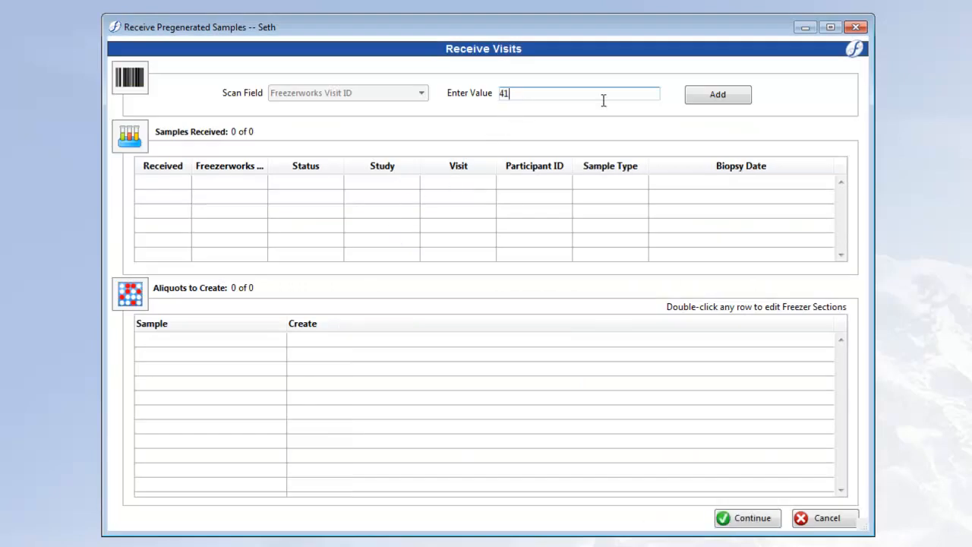
type("20")
key("Return")
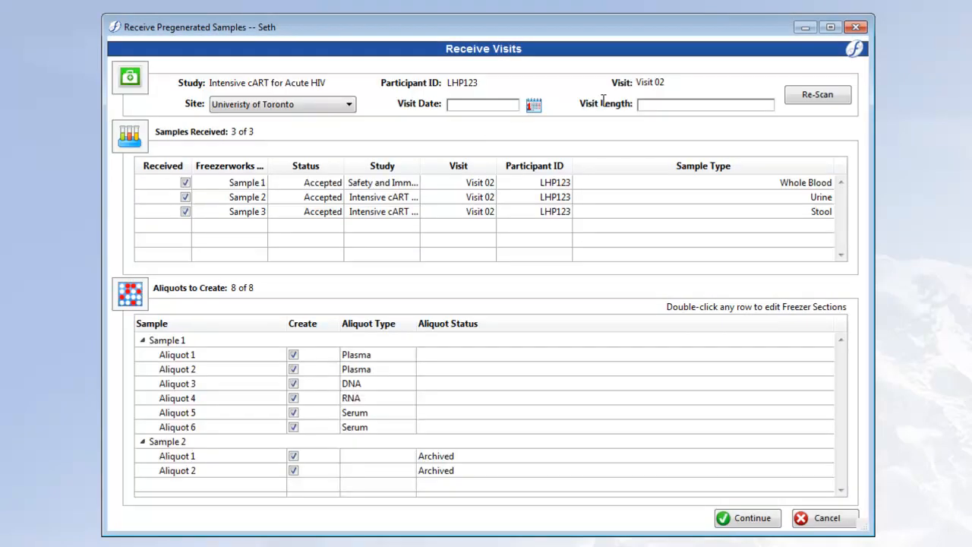
Set the visit date to 05/31/2018 and the visit length to "1 day"
left_click(535, 107)
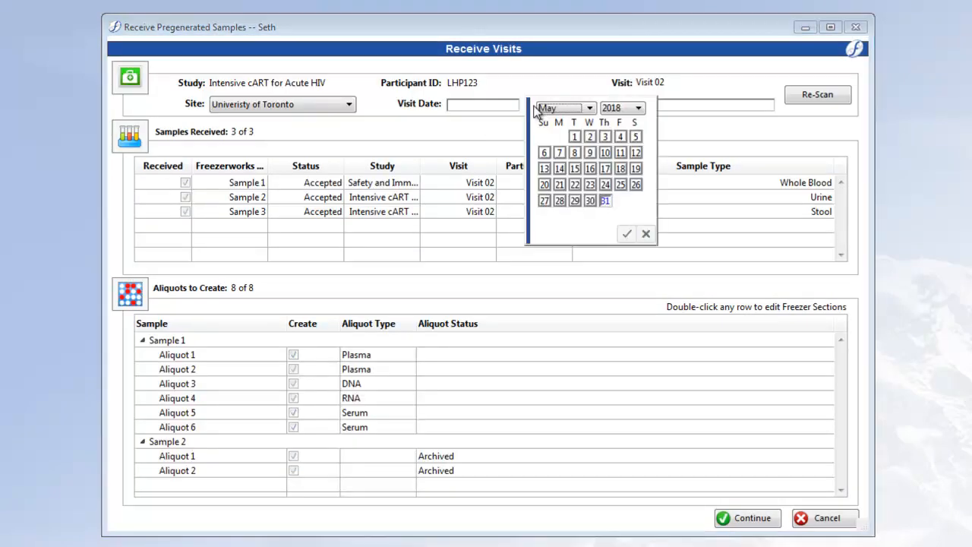
left_click(606, 202)
left_click(651, 102)
type("1 day")
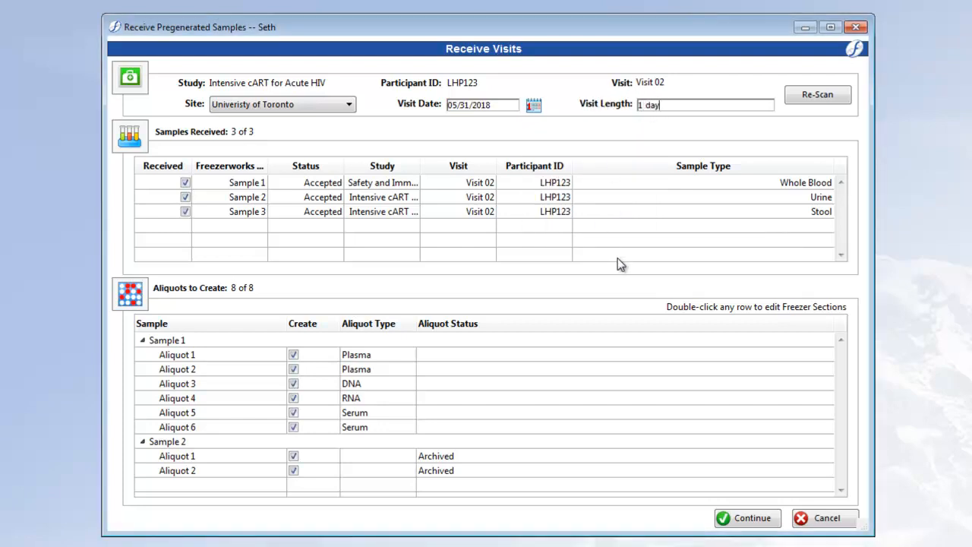
Mark Sample 2 as not received and exclude Aliquots 2, 4 and 6 of Sample 1 from creation
left_click(186, 196)
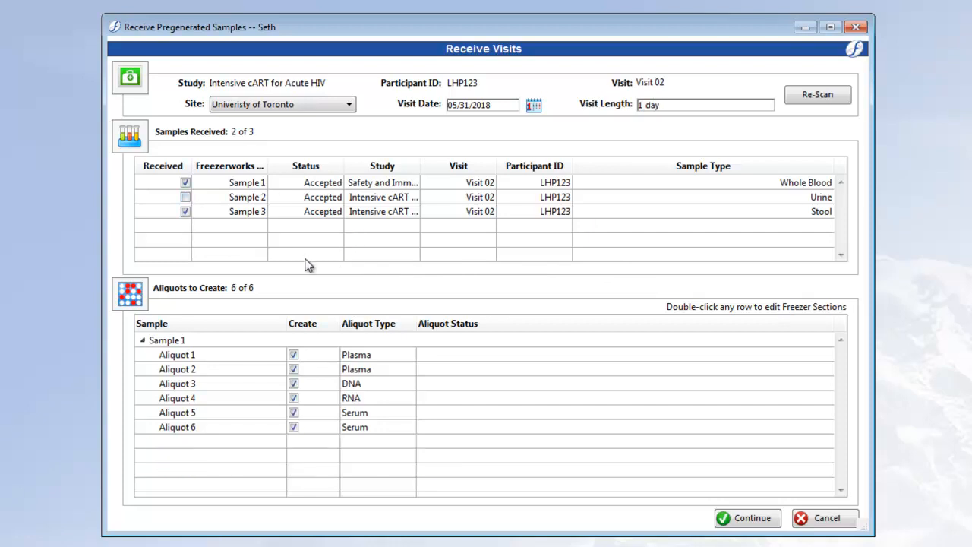
left_click(293, 369)
left_click(293, 398)
left_click(293, 427)
Accept the ordered tests, save the samples with the discrepancy reason "Patient dehydrated", and decline receiving another visit
left_click(750, 518)
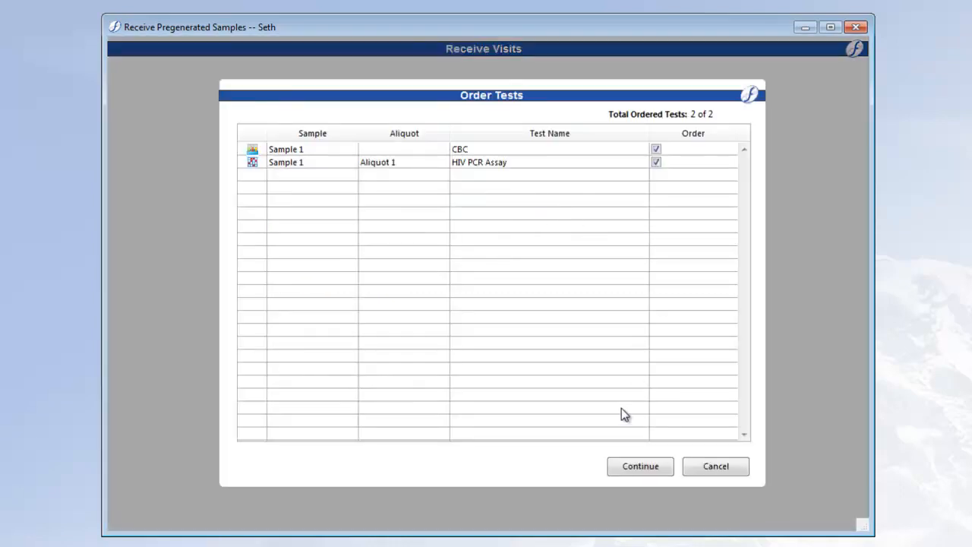
left_click(640, 466)
type("Patient")
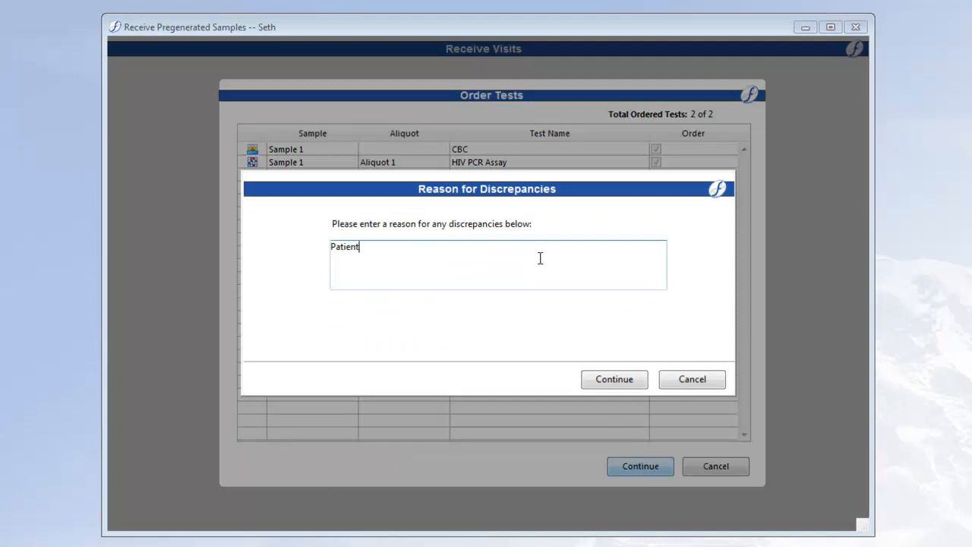
type(" dehydrated")
left_click(624, 384)
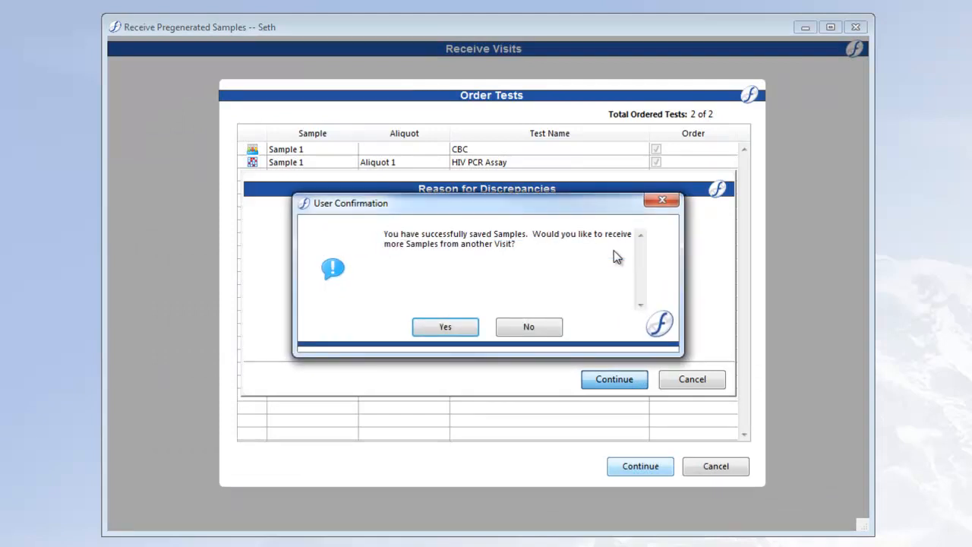
left_click(542, 329)
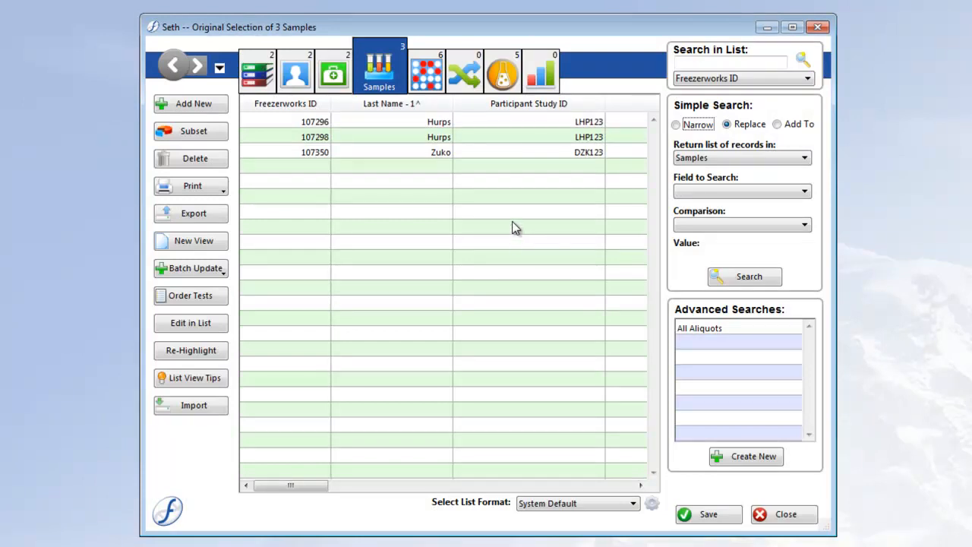
Look over the patient and visit lists, and open the Safety and Immune Response visit to compare its received and modeled sample contents
left_click(287, 76)
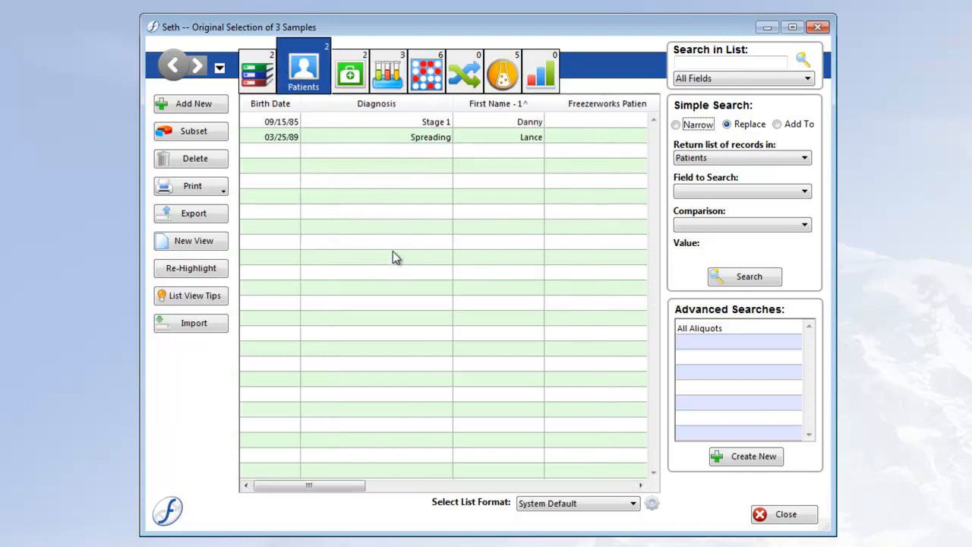
left_click(350, 73)
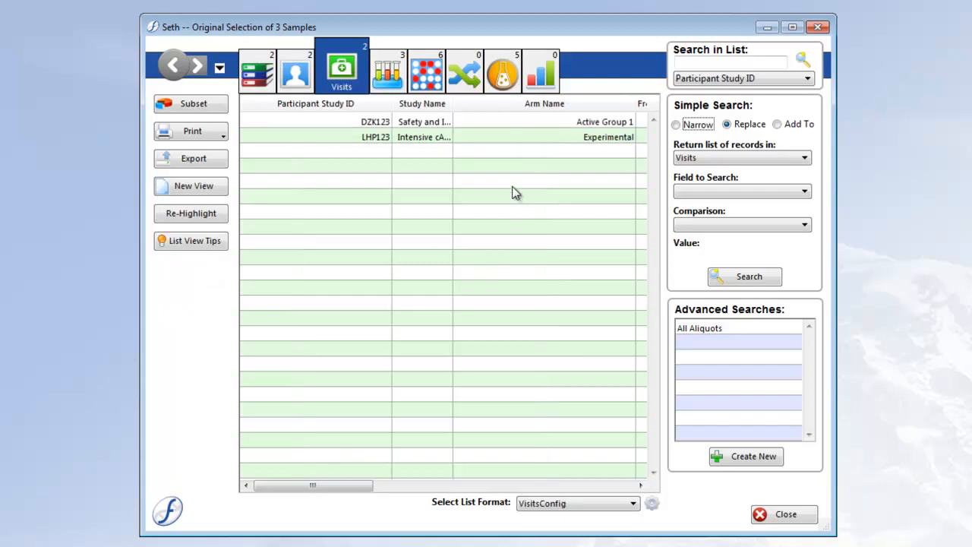
double_click(469, 120)
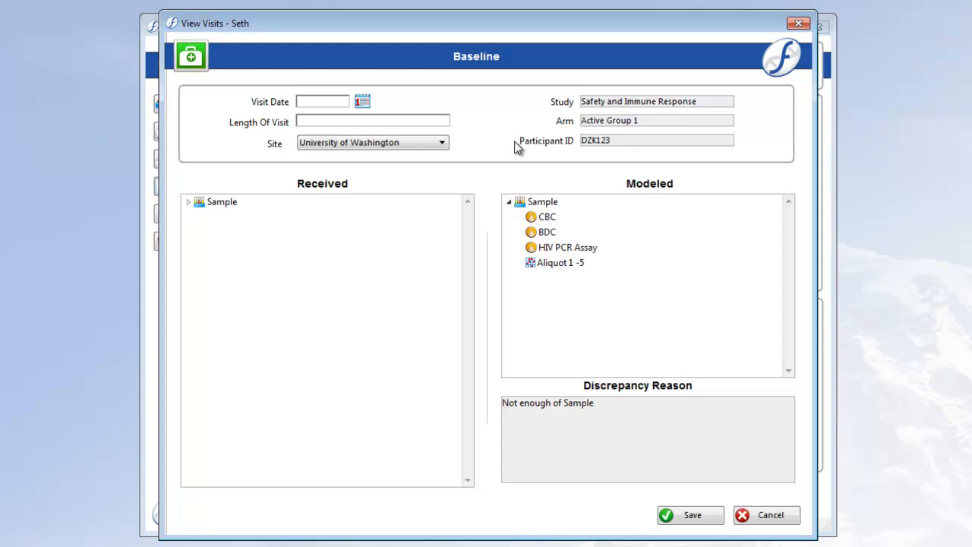
left_click(189, 201)
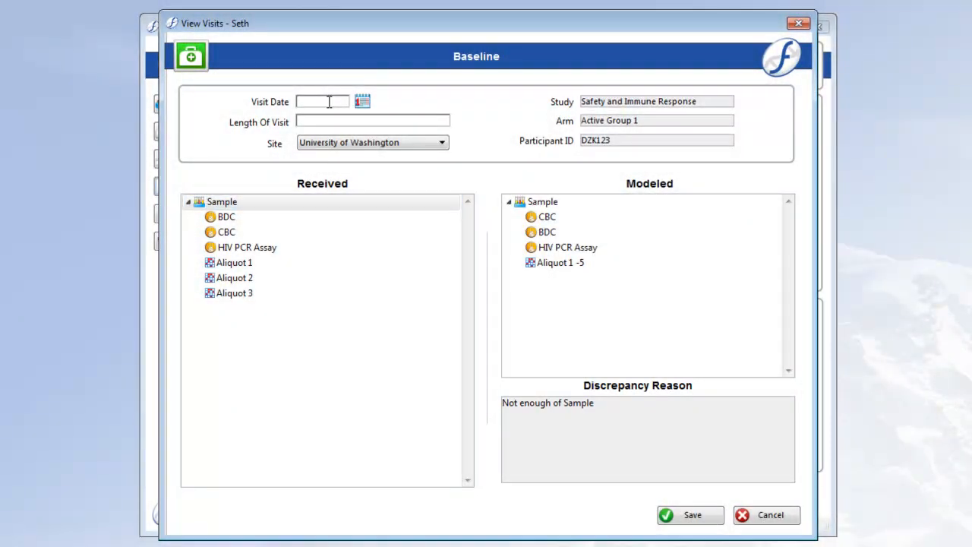
Set the Baseline visit's date to 05/31/2018 and its length of visit to "1 day"
left_click(362, 101)
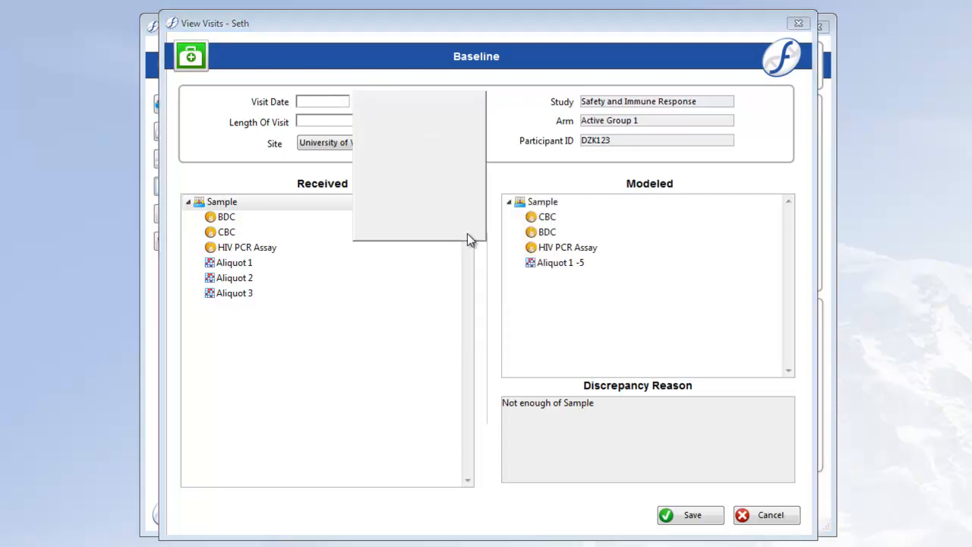
left_click(433, 196)
left_click(363, 120)
type("1")
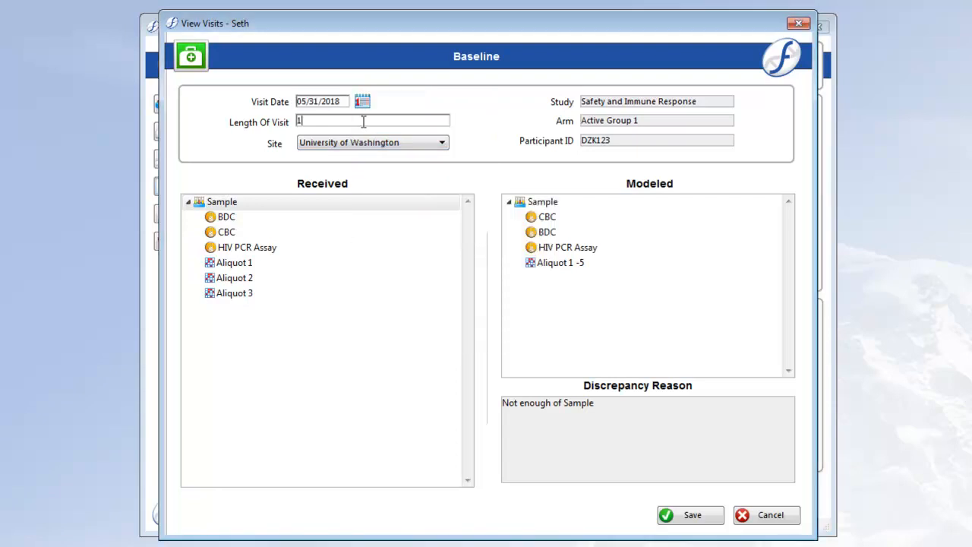
type(" day")
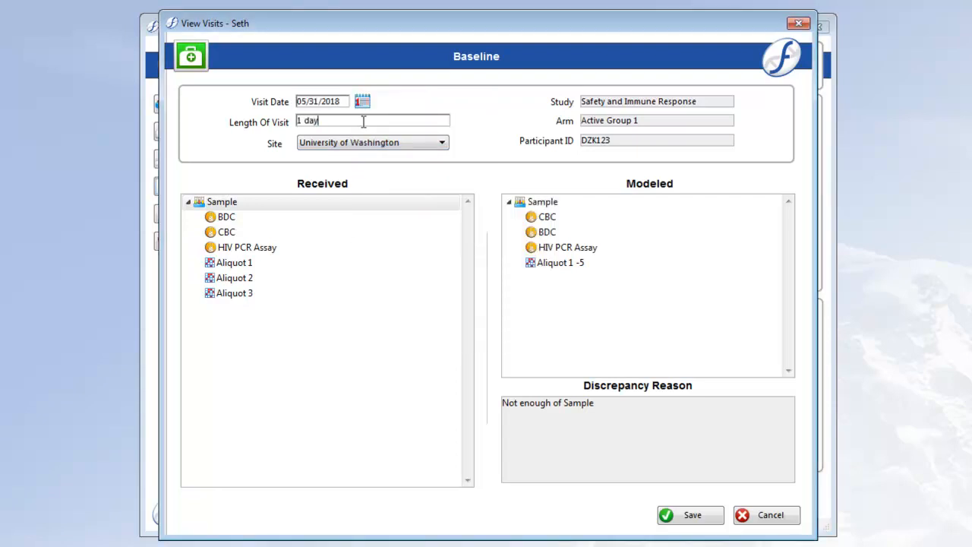